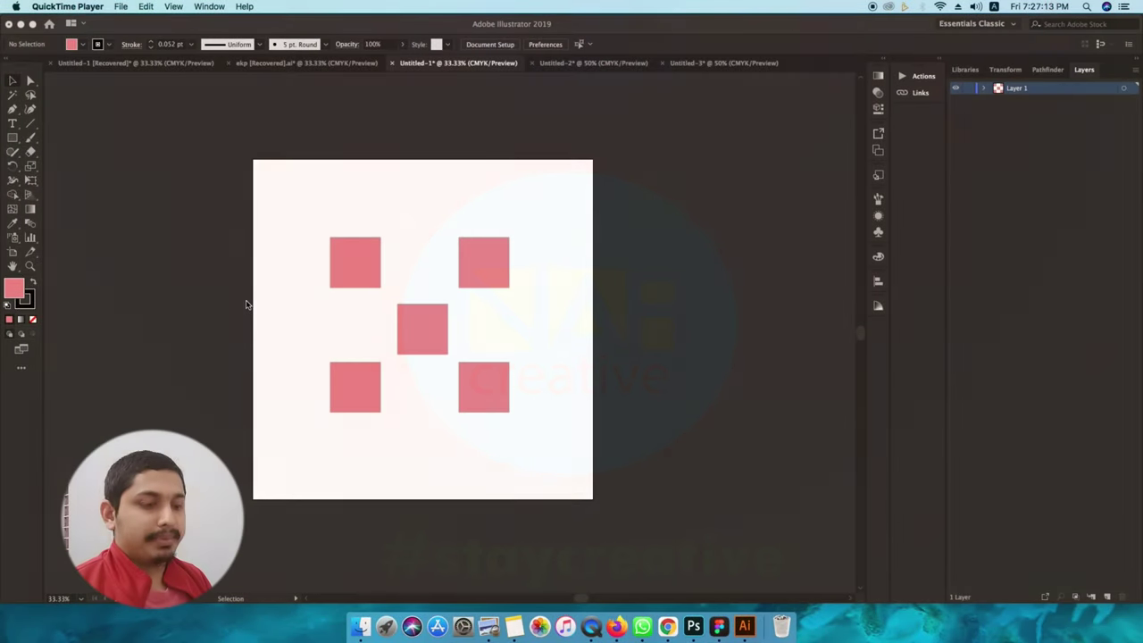
scroll(411, 277, up, 3)
scroll(411, 277, down, 3)
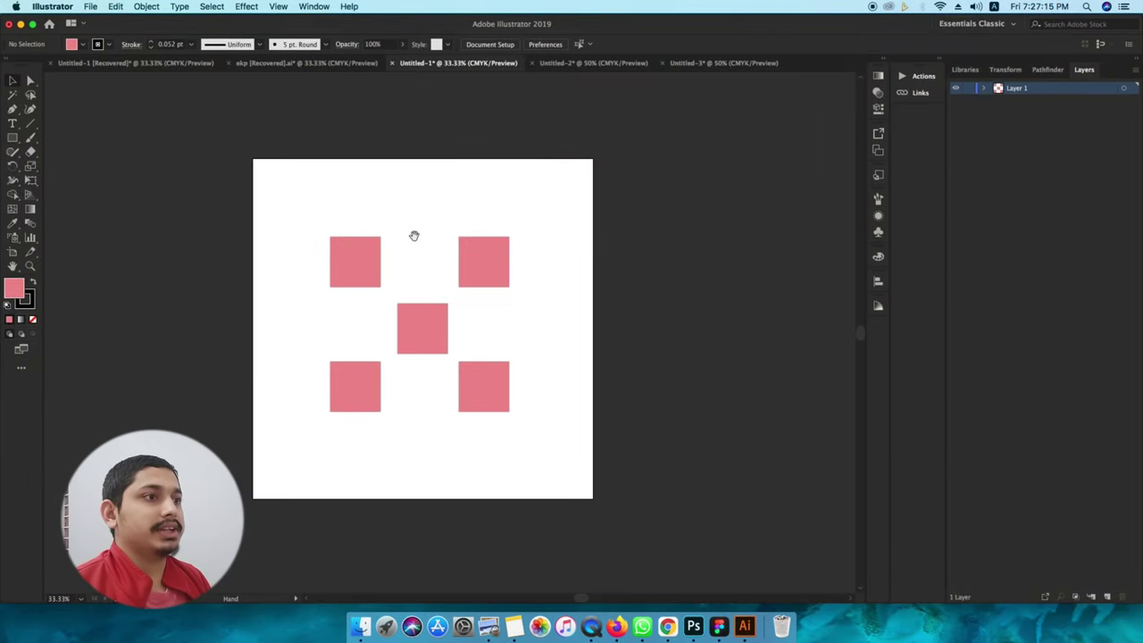
key(super+equal)
key(super+minus)
key(super+equal)
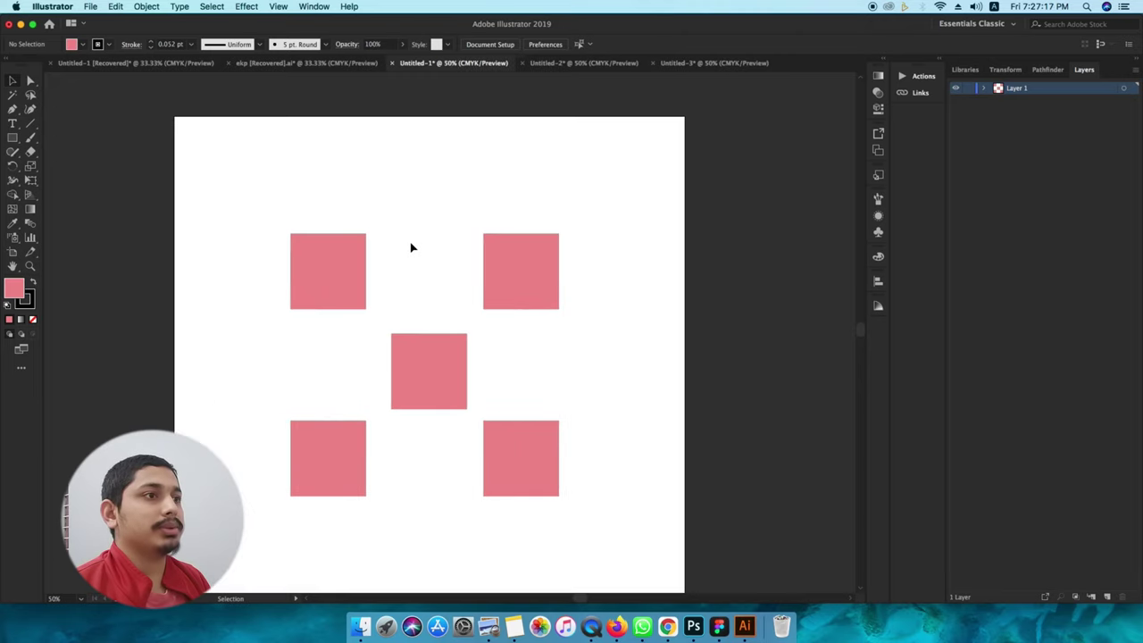
scroll(411, 247, down, 1)
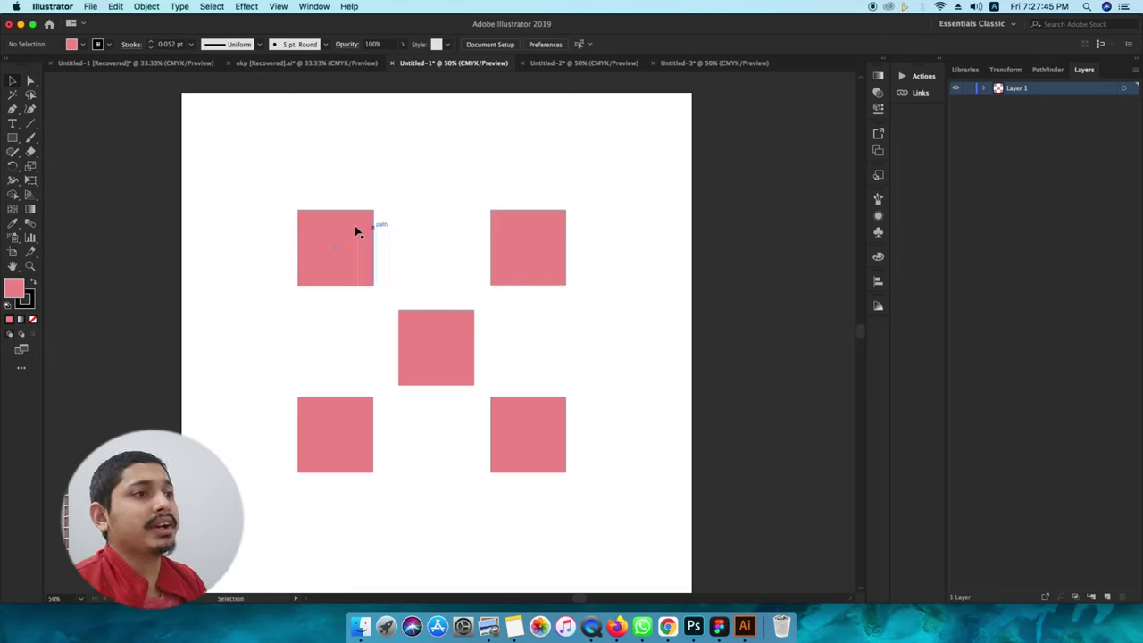
drag(258, 188, 638, 536)
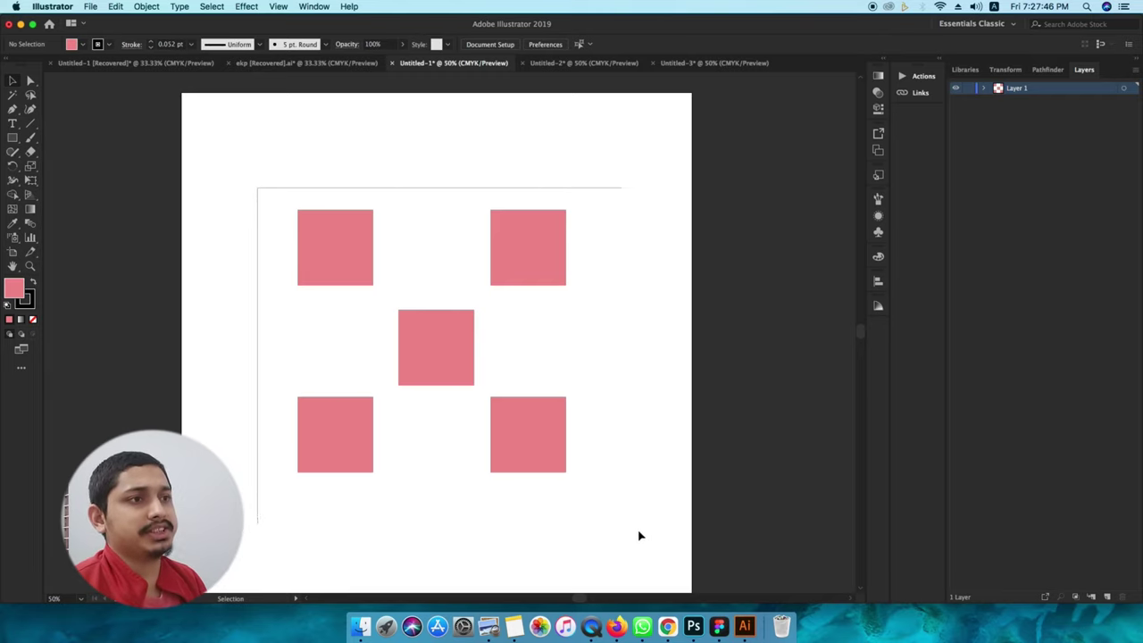
click(626, 375)
drag(622, 195, 272, 482)
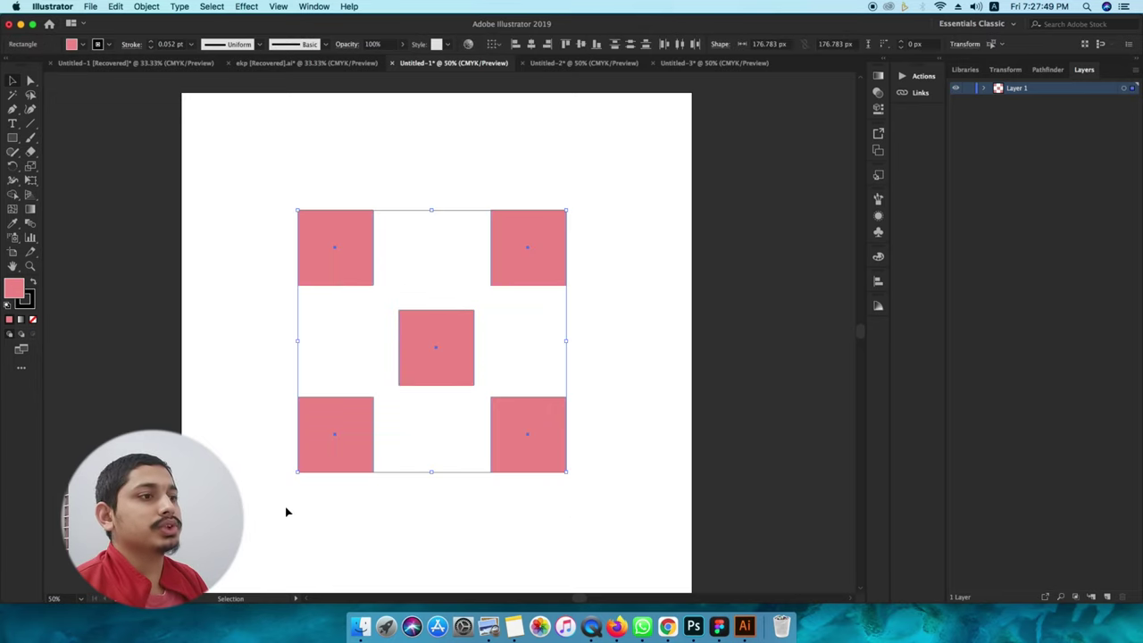
click(631, 328)
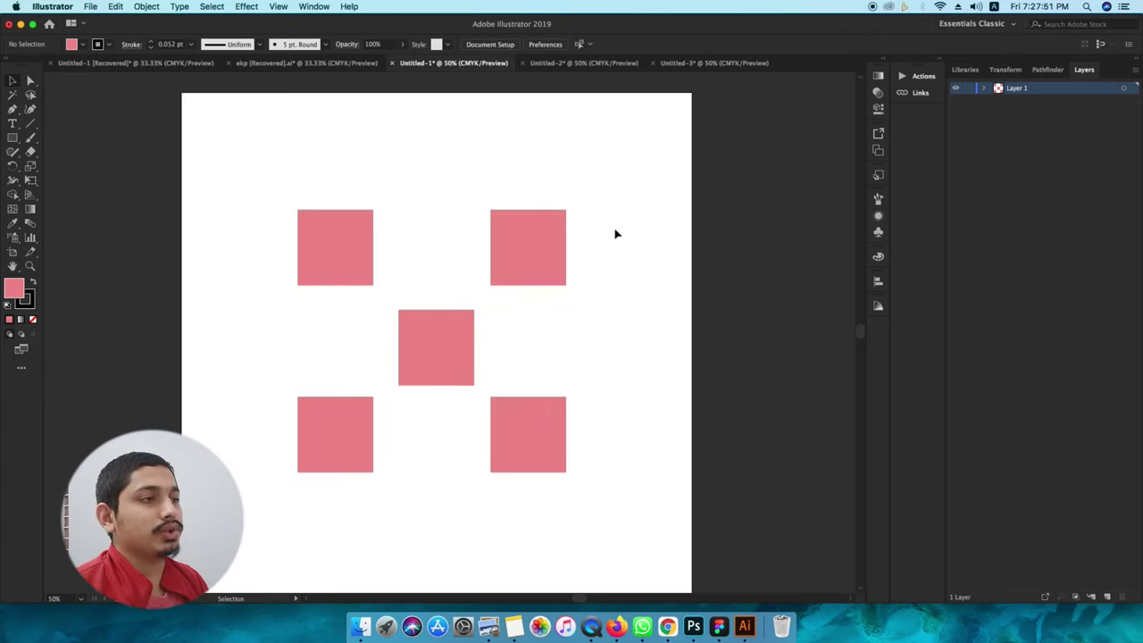
drag(616, 207, 287, 503)
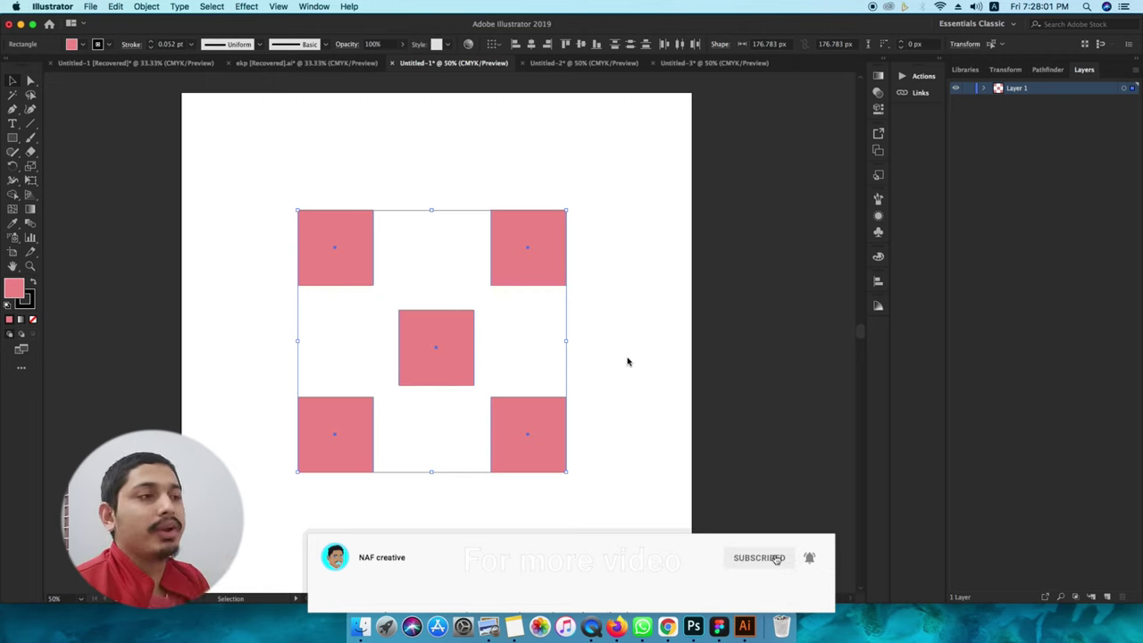
click(639, 312)
drag(613, 213, 272, 516)
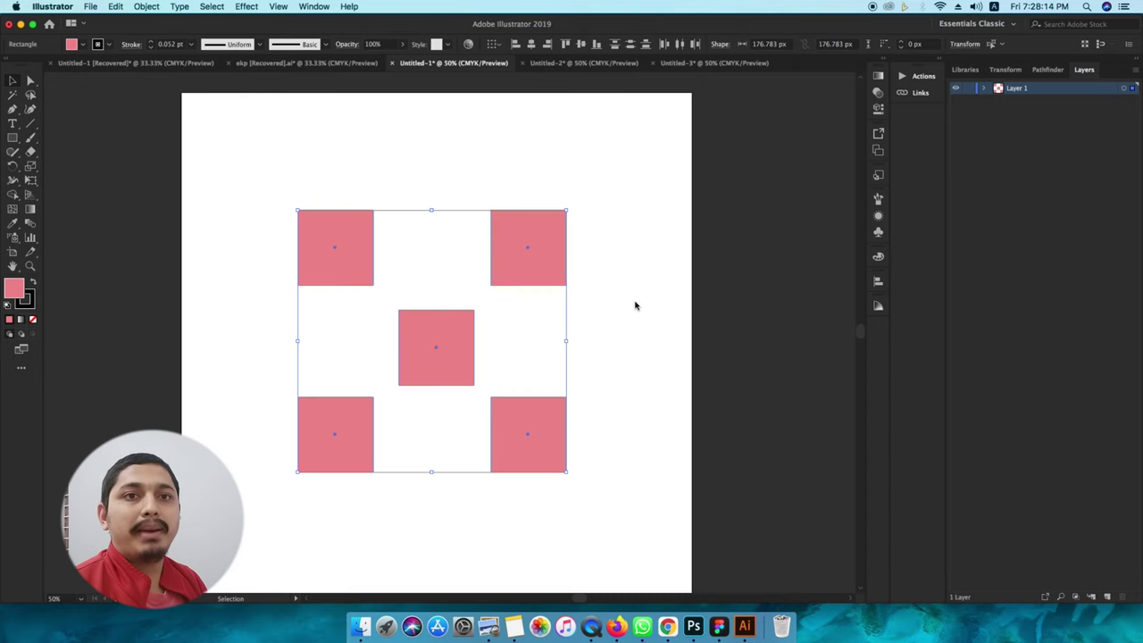
click(667, 625)
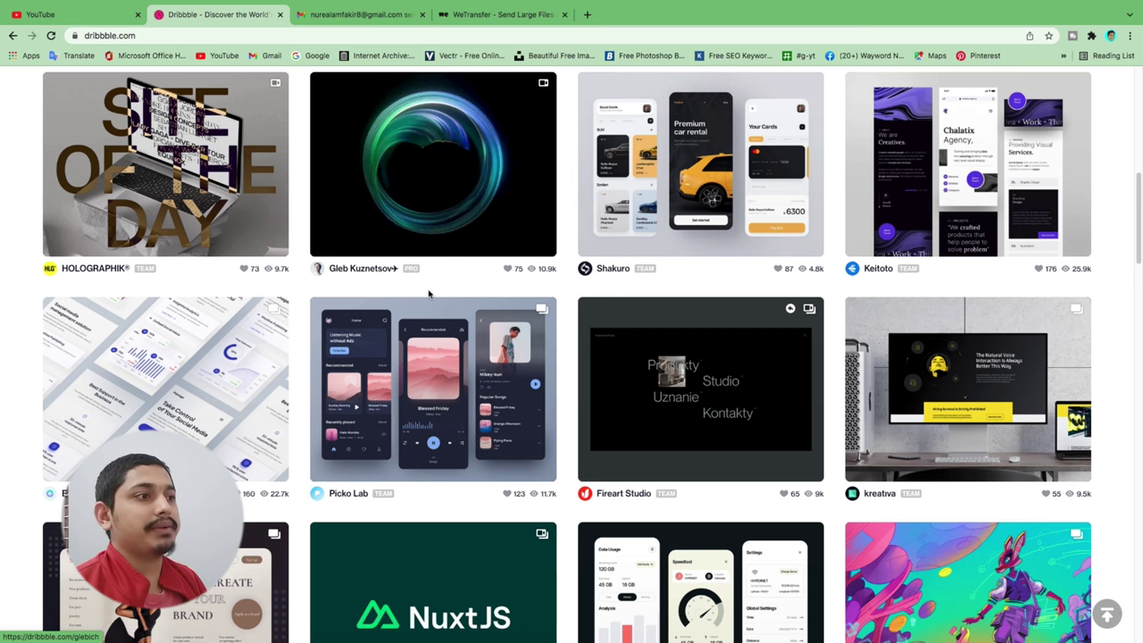
scroll(429, 295, down, 2)
scroll(428, 294, down, 3)
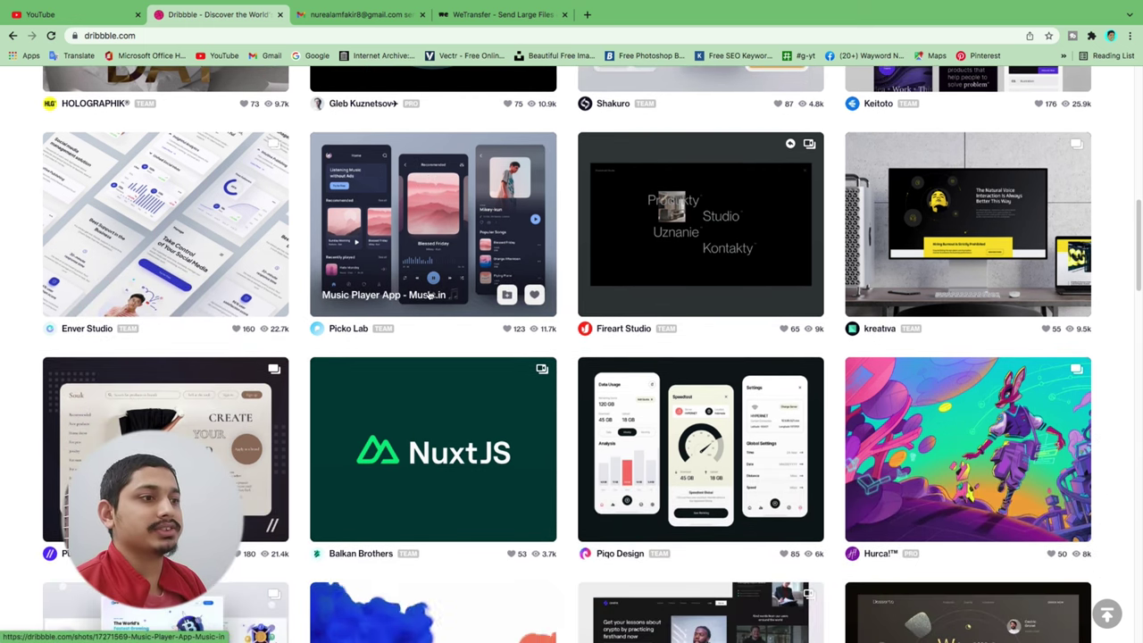
scroll(429, 295, down, 2)
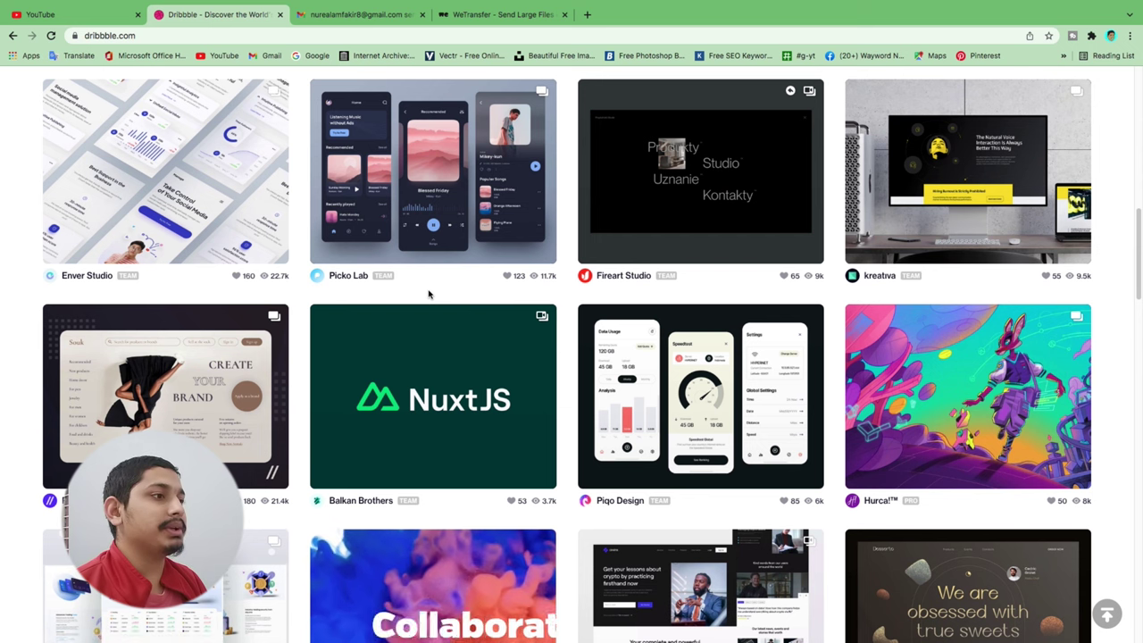
scroll(429, 294, down, 1)
scroll(429, 294, down, 1)
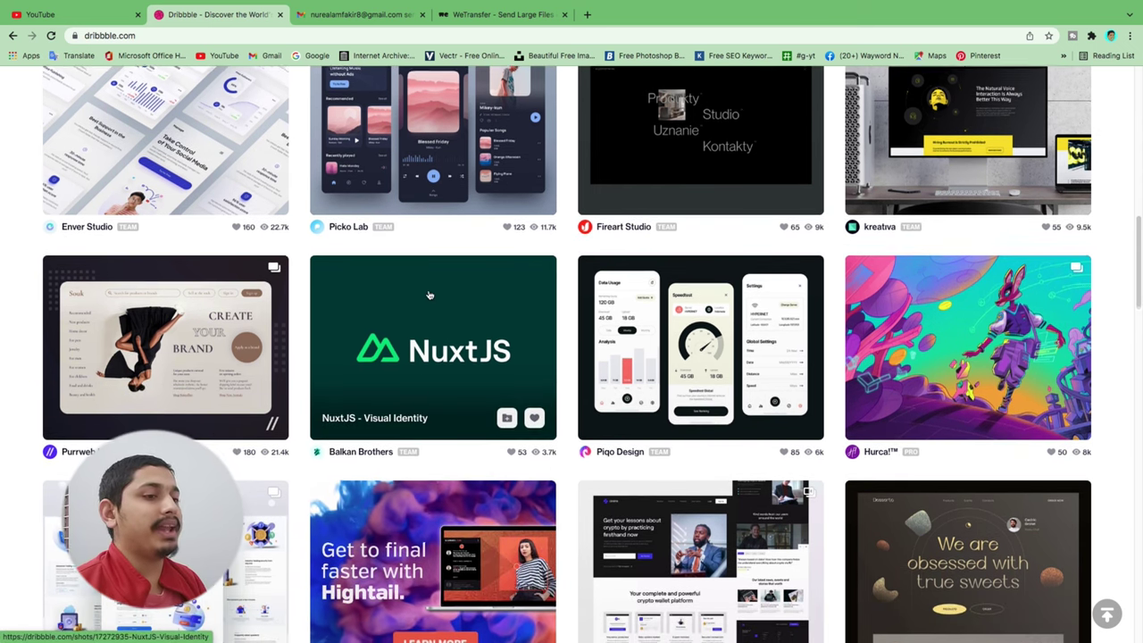
scroll(429, 295, down, 1)
mouse_move(683, 259)
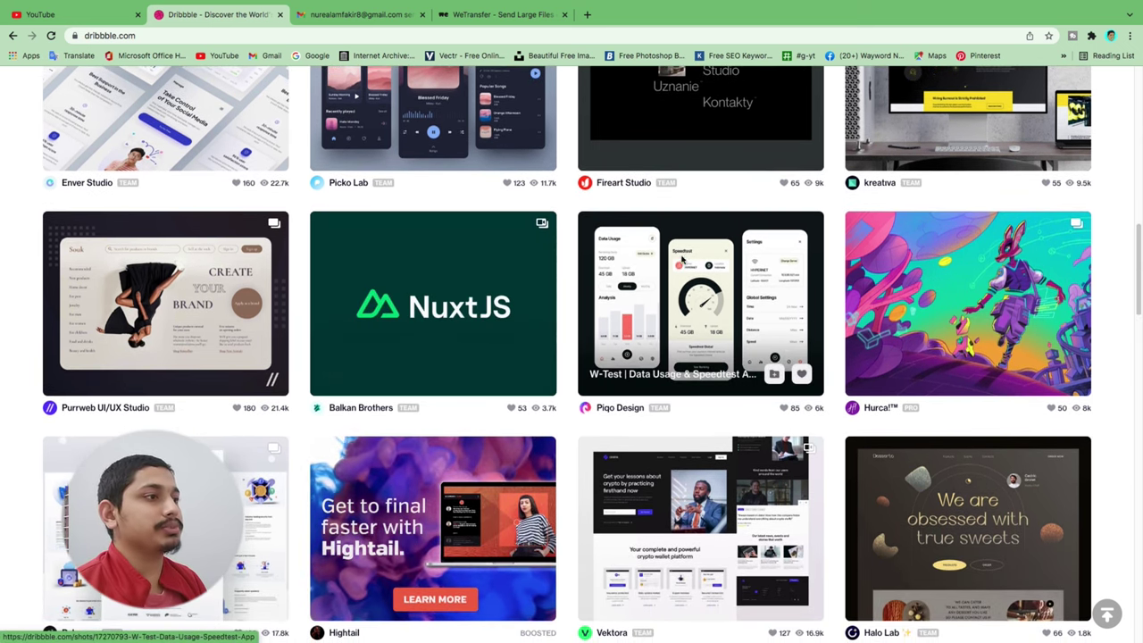
scroll(643, 353, down, 3)
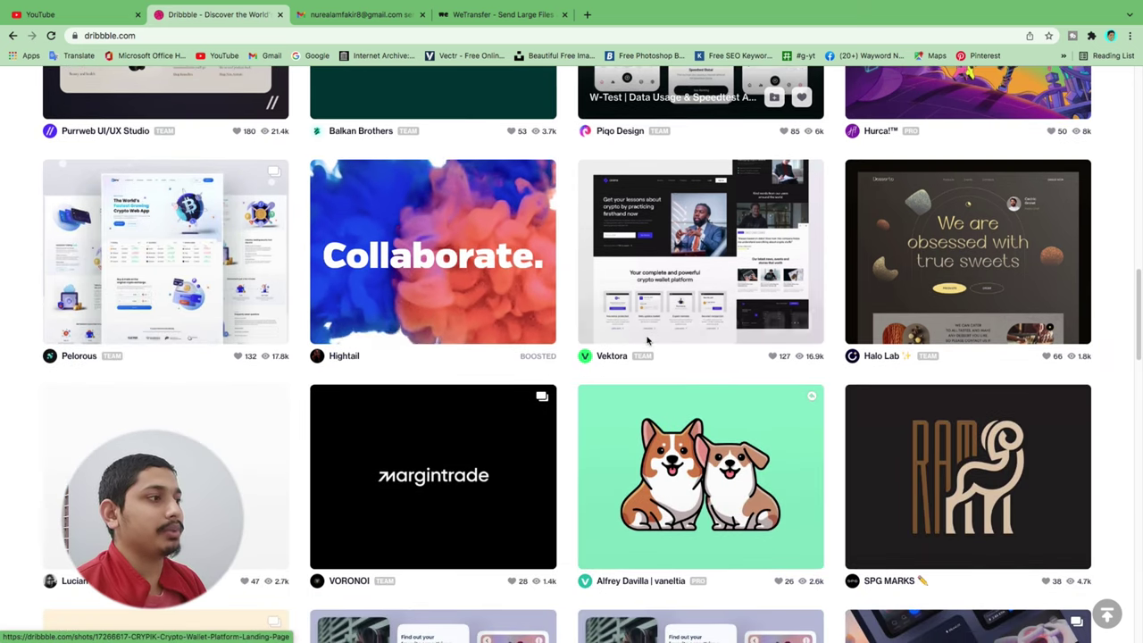
scroll(648, 341, down, 1)
scroll(648, 340, down, 1)
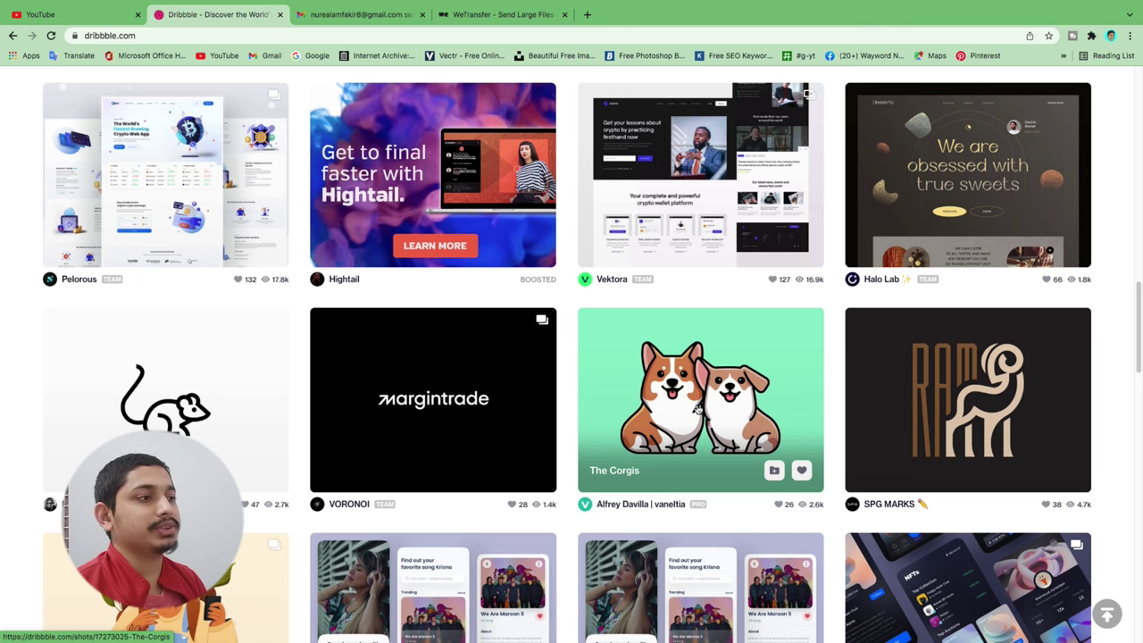
scroll(717, 399, down, 1)
scroll(717, 399, down, 2)
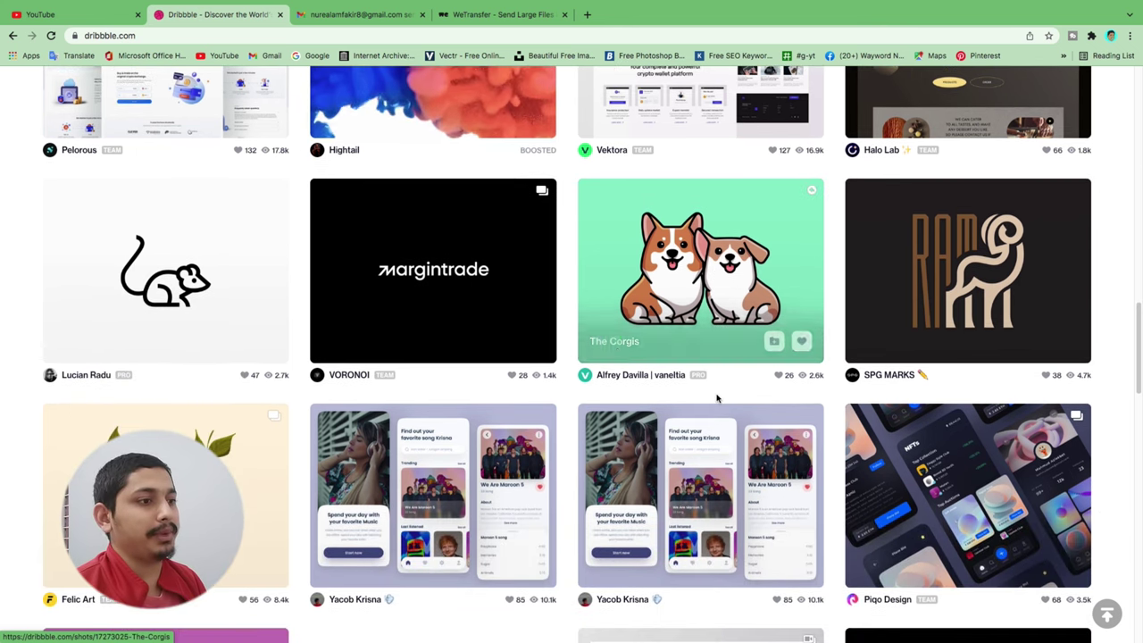
key(super+Tab)
Return to Illustrator and bring up the Untitled-2 asymmetrical balance artboard.
click(349, 323)
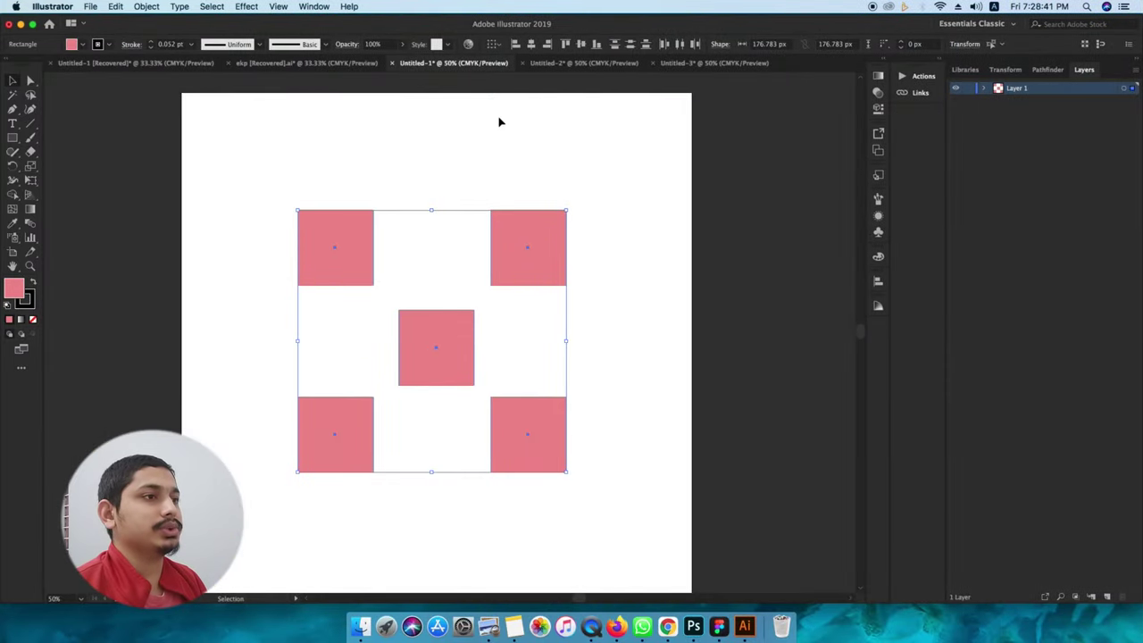
click(569, 64)
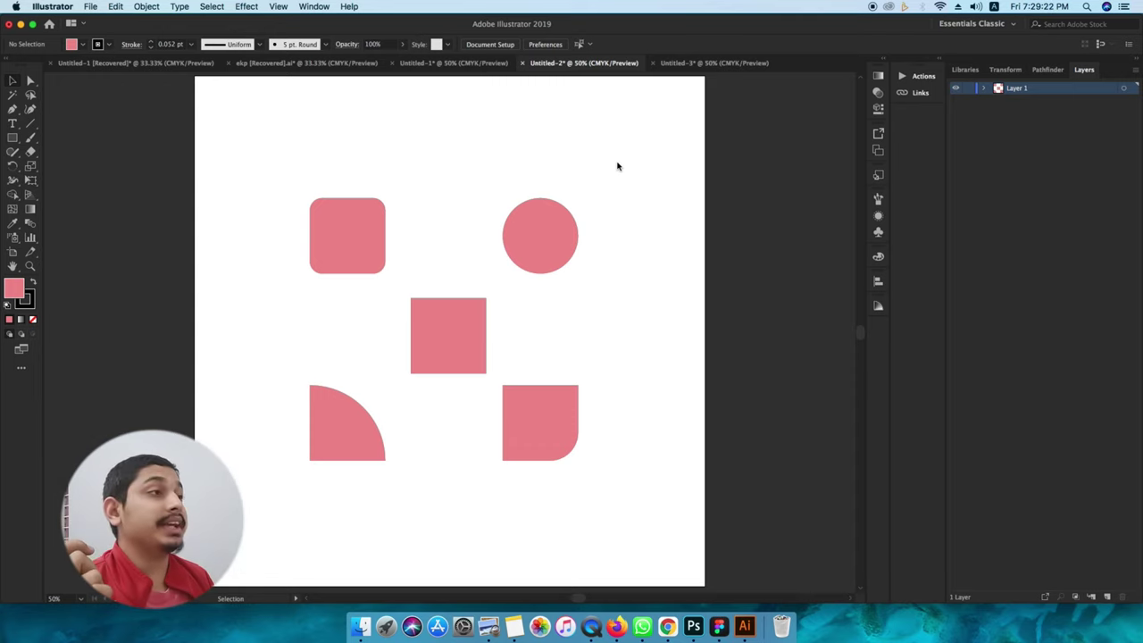
In Untitled-3, place copies of the centre square above, below, right and left.
click(705, 65)
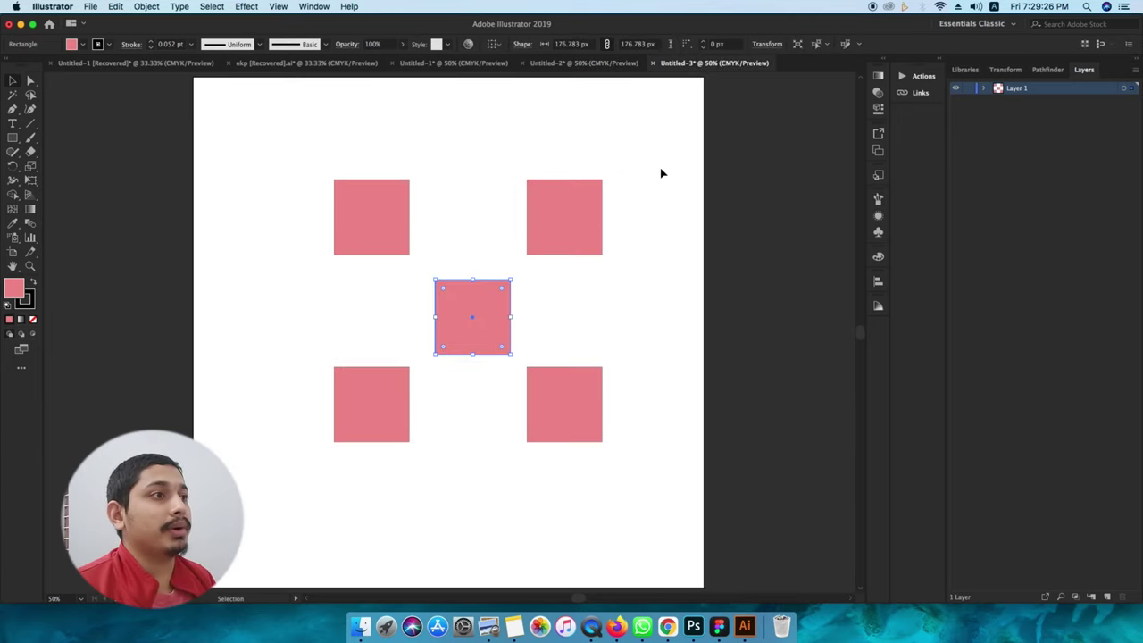
drag(661, 139, 249, 546)
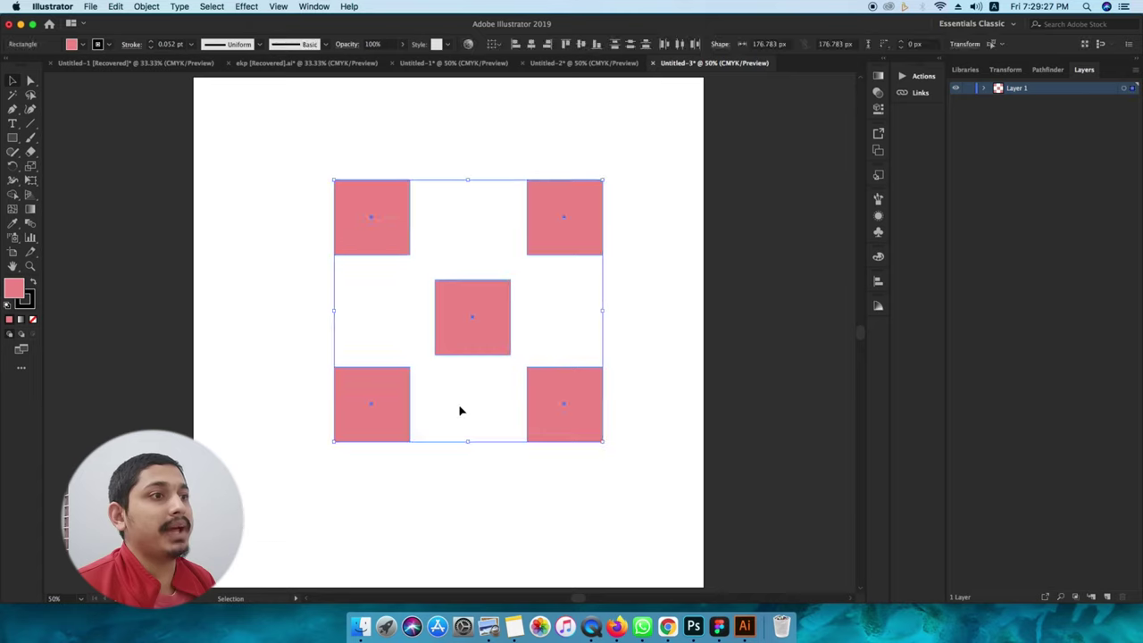
click(650, 281)
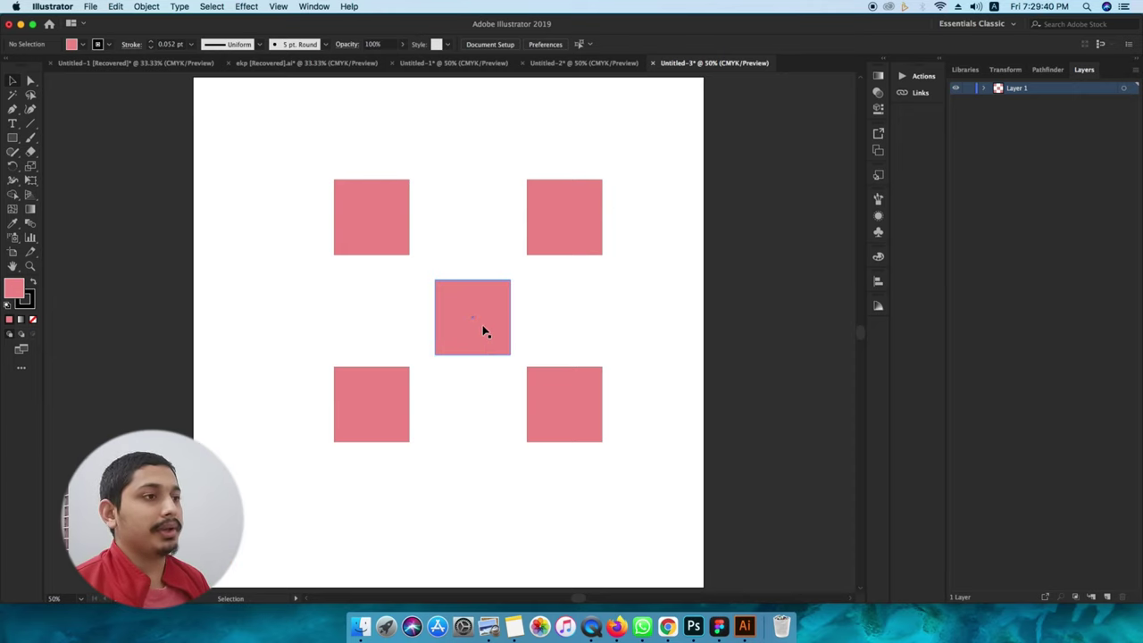
drag(481, 325, 484, 161)
drag(498, 324, 497, 459)
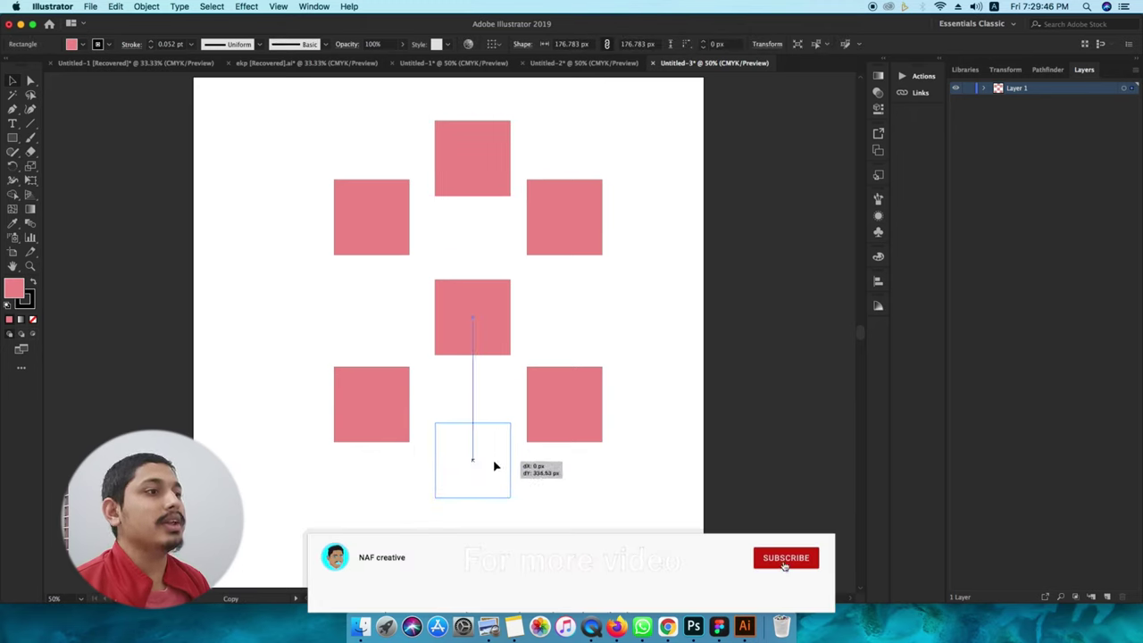
drag(492, 461, 494, 465)
drag(492, 331, 625, 330)
drag(483, 322, 339, 322)
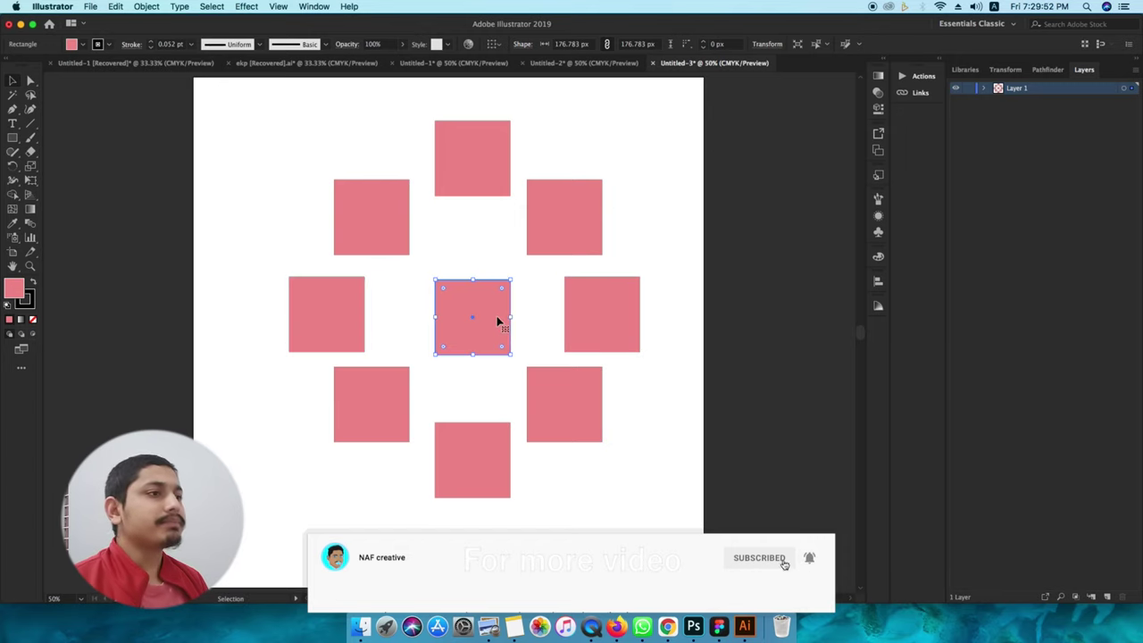
Delete the centre square and draw a freehand Paintbrush outline around the squares.
key(Delete)
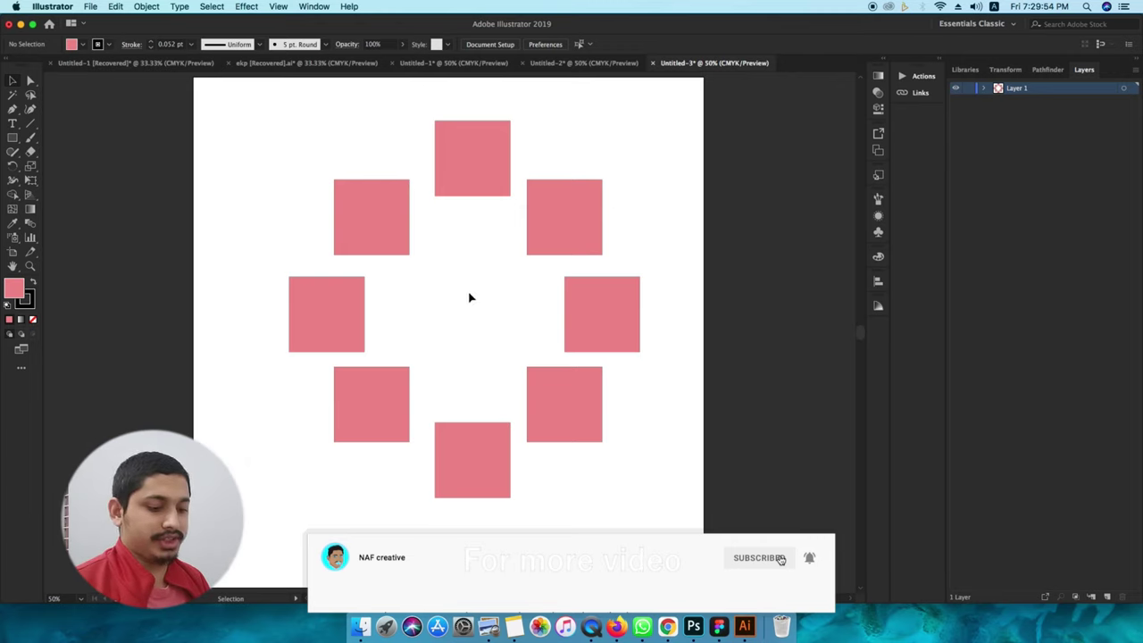
key(b)
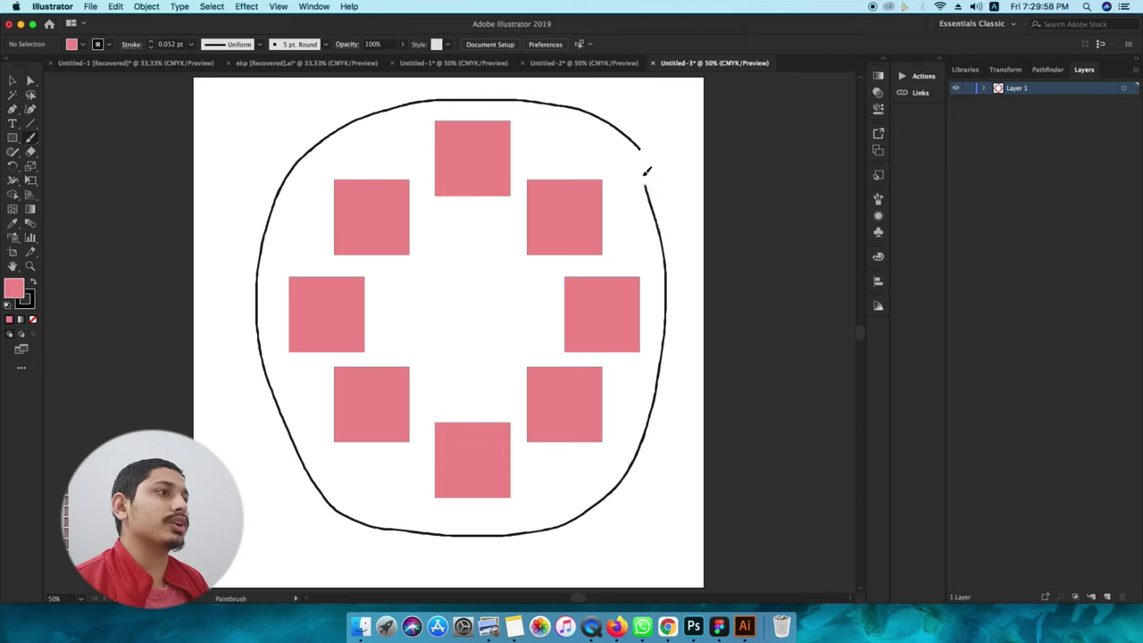
drag(632, 134, 634, 136)
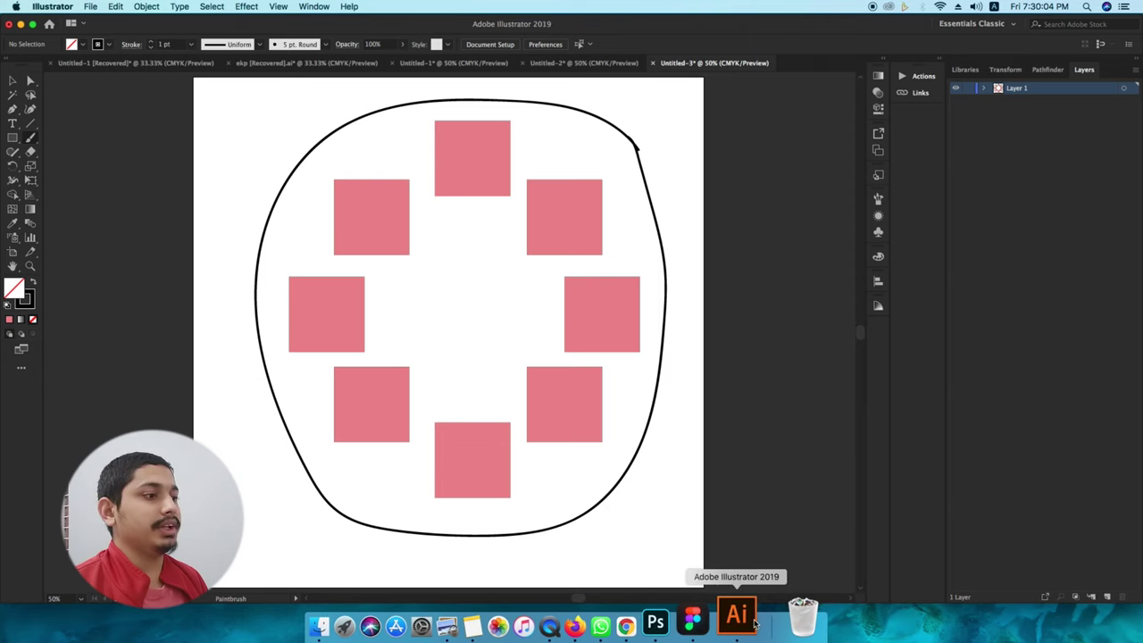
Search Dribbble in Chrome for 'poster' to browse poster design examples.
click(670, 621)
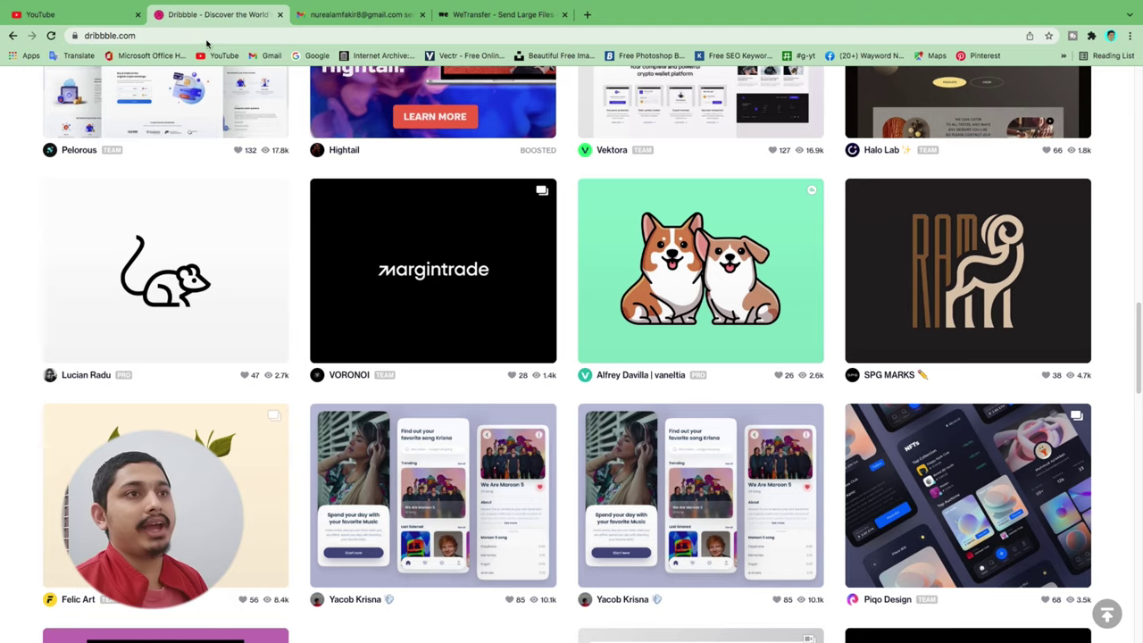
scroll(428, 299, down, 3)
scroll(428, 299, up, 5)
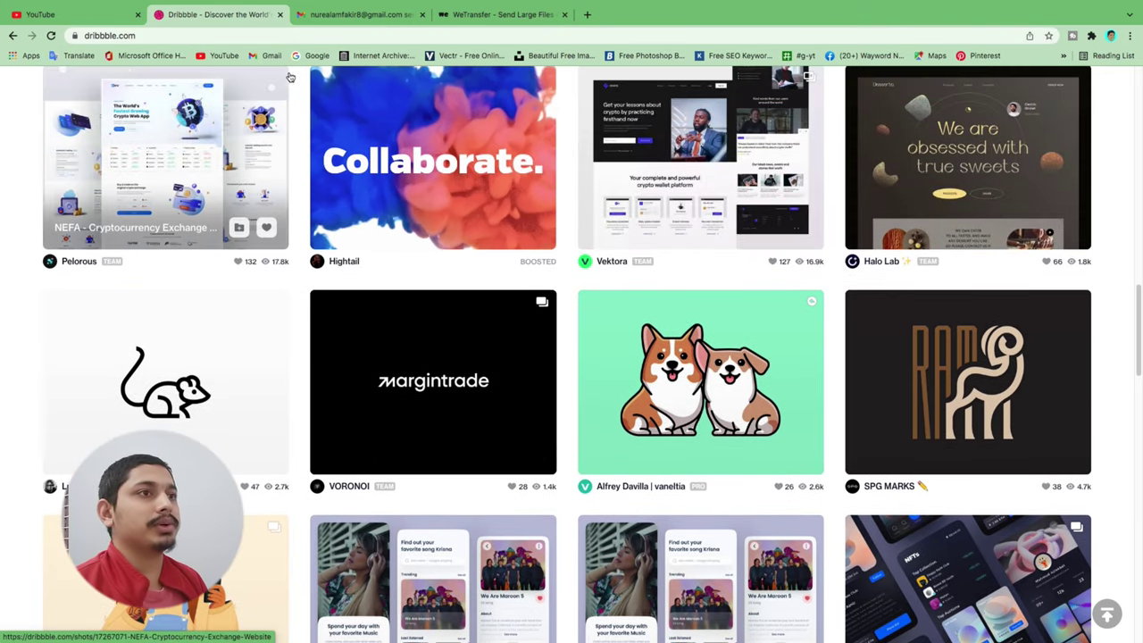
scroll(428, 299, up, 5)
scroll(428, 300, up, 5)
scroll(357, 223, up, 5)
scroll(315, 132, down, 5)
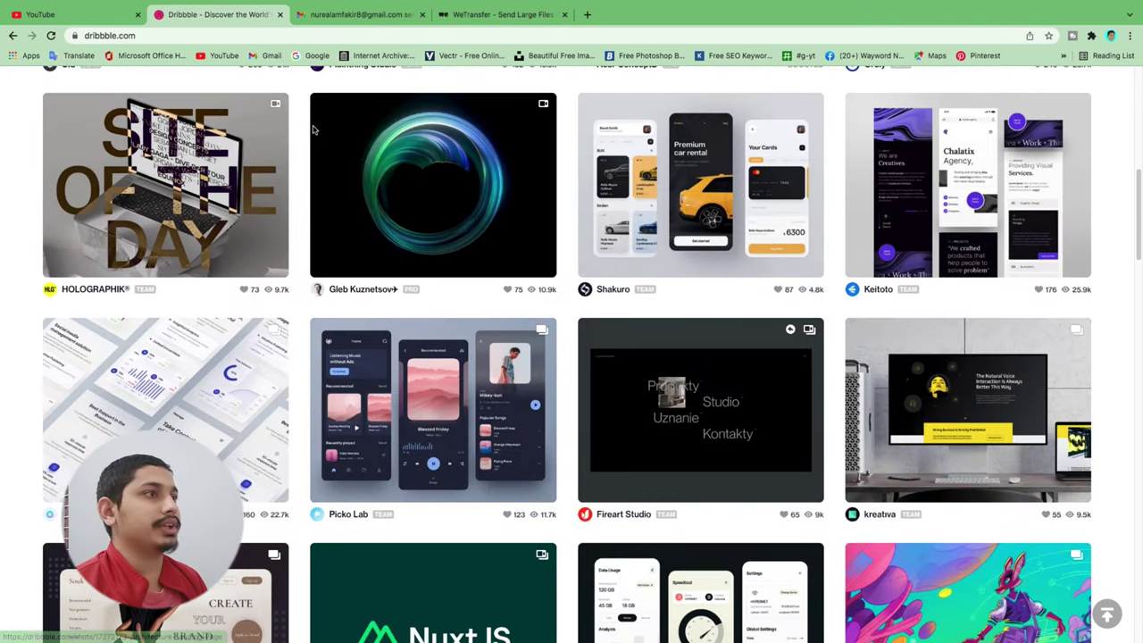
scroll(315, 131, up, 5)
scroll(314, 132, up, 5)
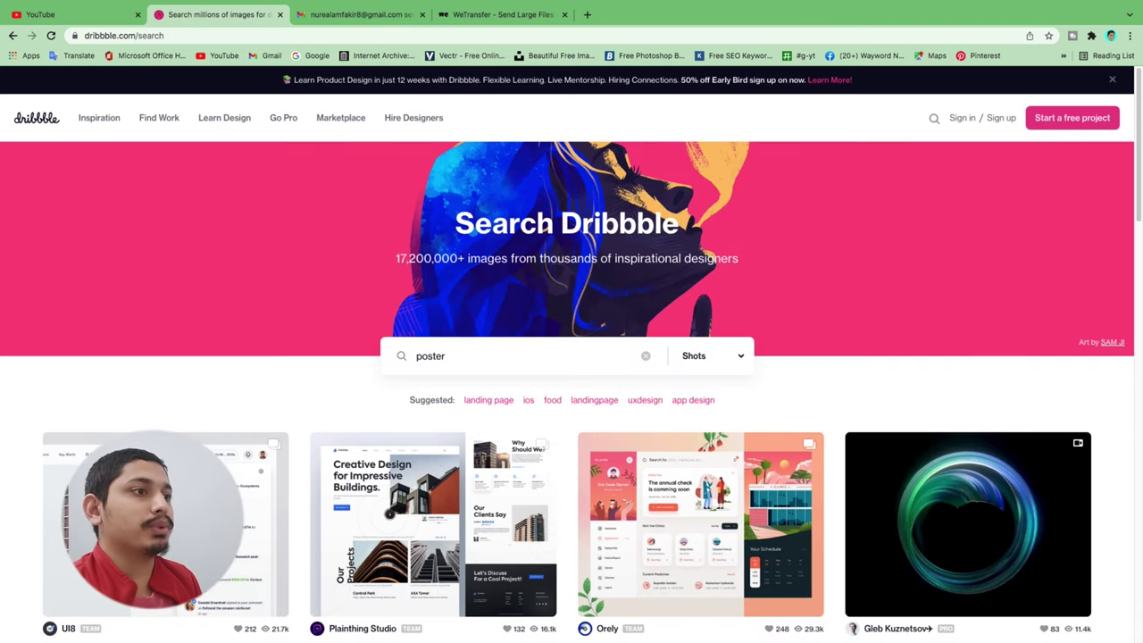
key(Return)
scroll(447, 355, down, 2)
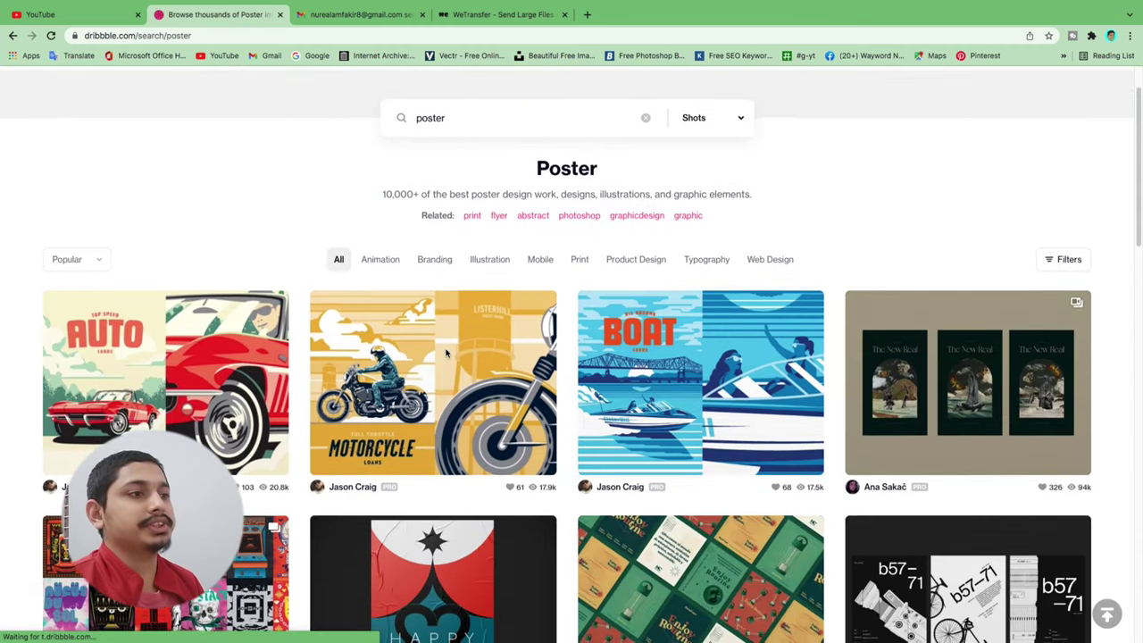
scroll(447, 354, down, 1)
scroll(447, 355, down, 1)
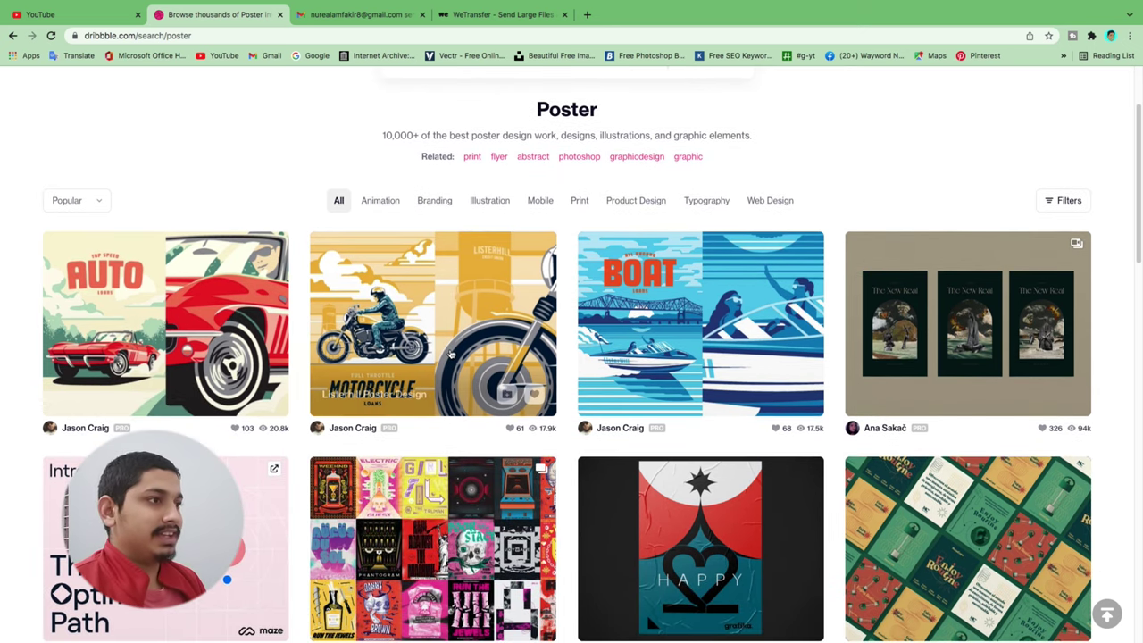
scroll(461, 363, down, 2)
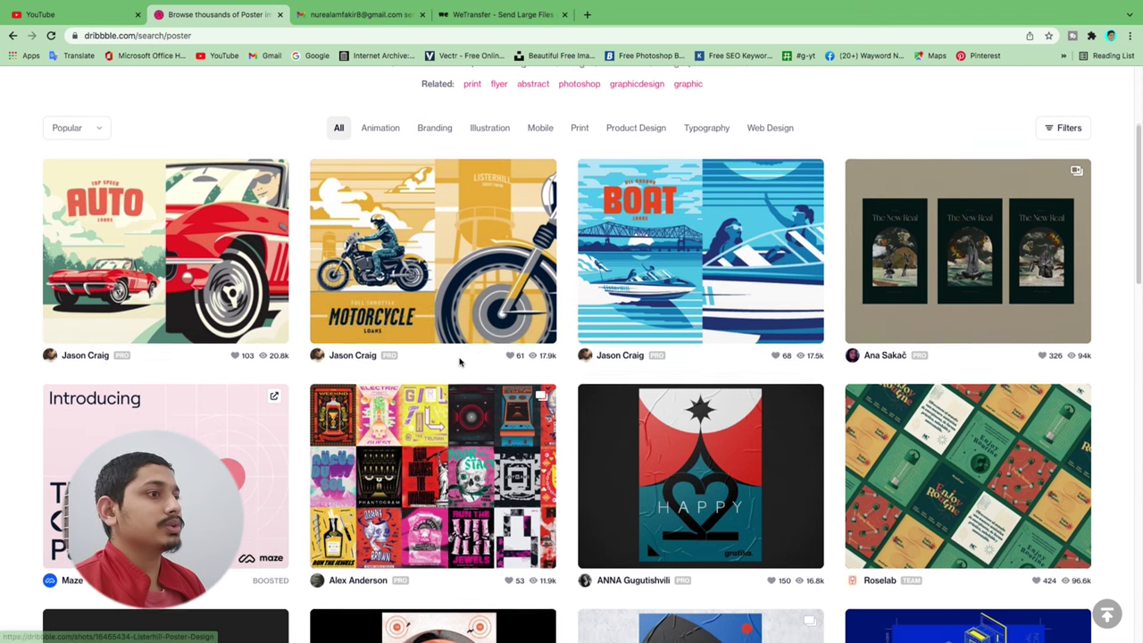
scroll(461, 363, down, 1)
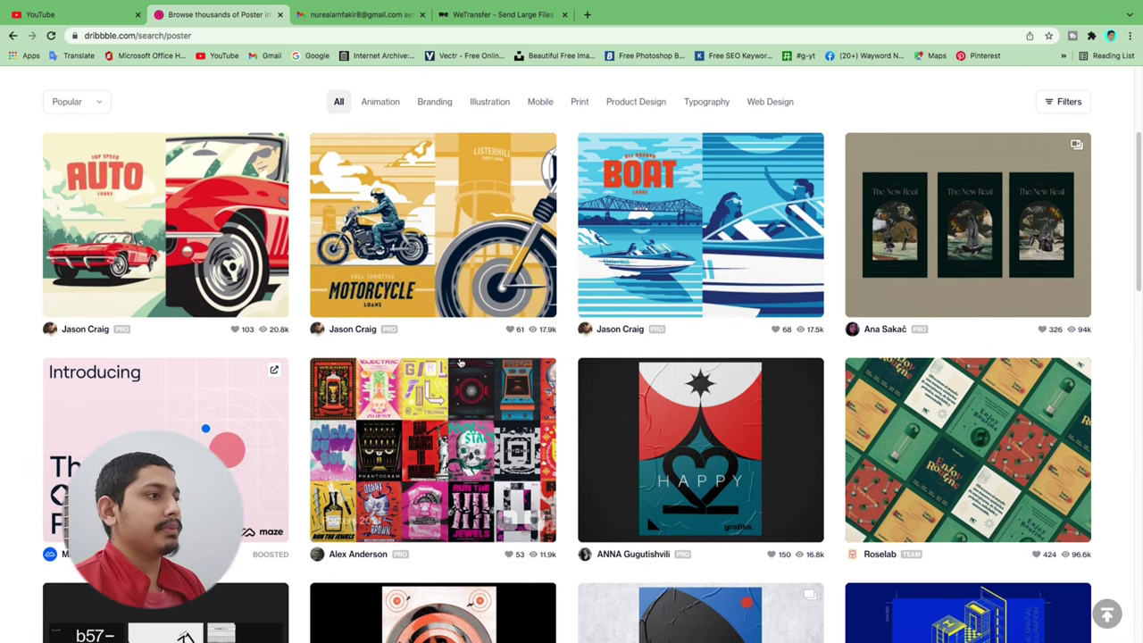
scroll(461, 363, down, 2)
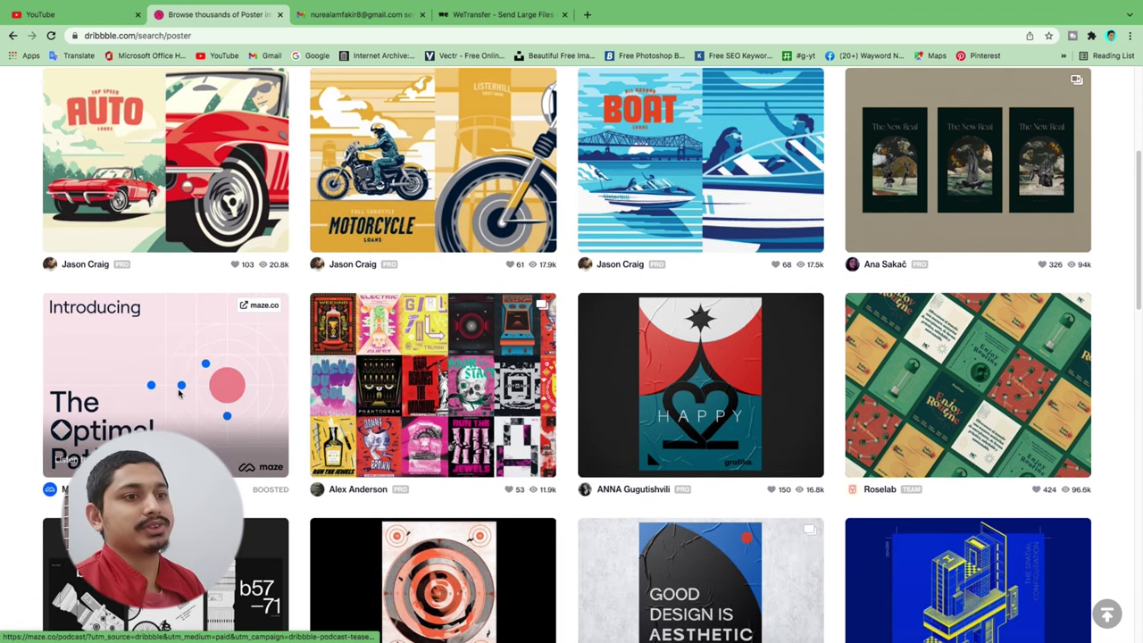
scroll(179, 390, down, 1)
scroll(179, 393, down, 1)
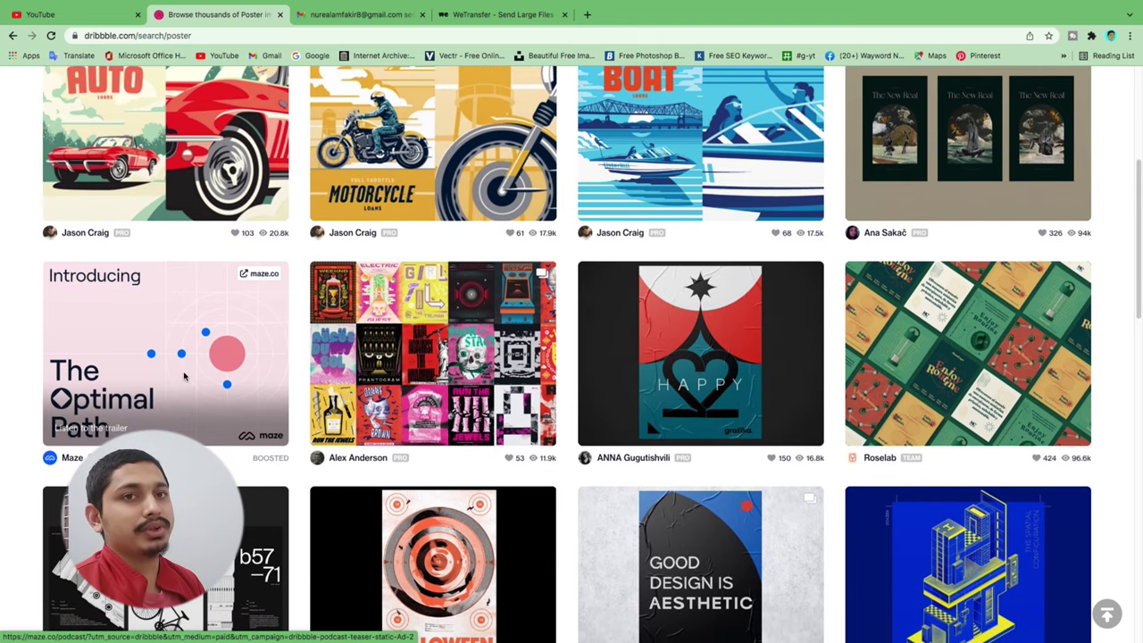
scroll(221, 358, down, 2)
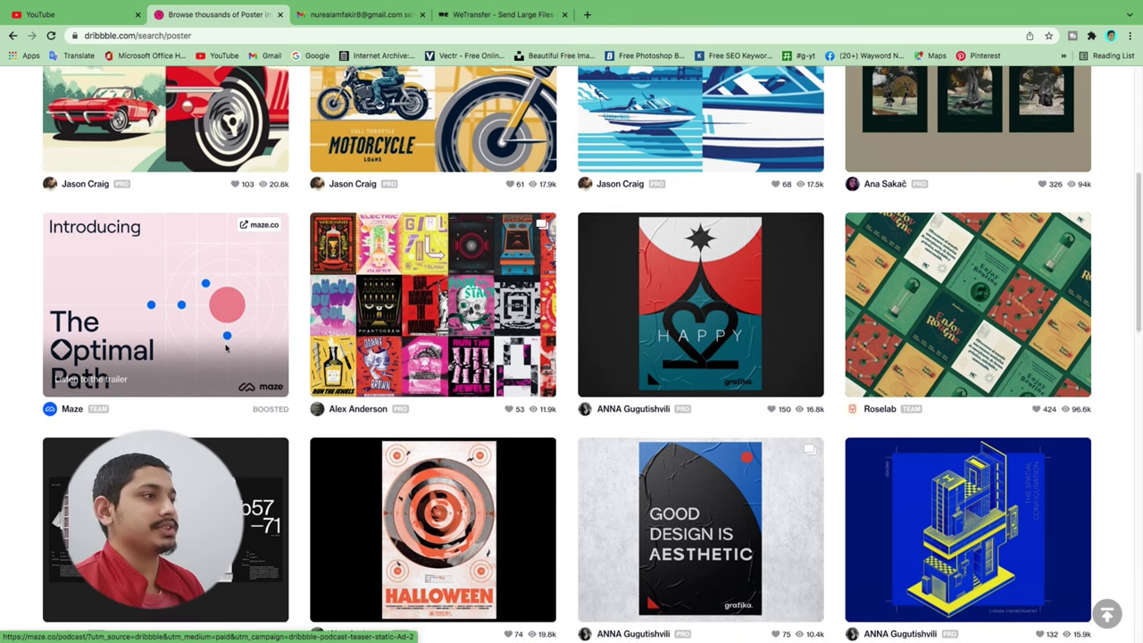
scroll(226, 347, down, 1)
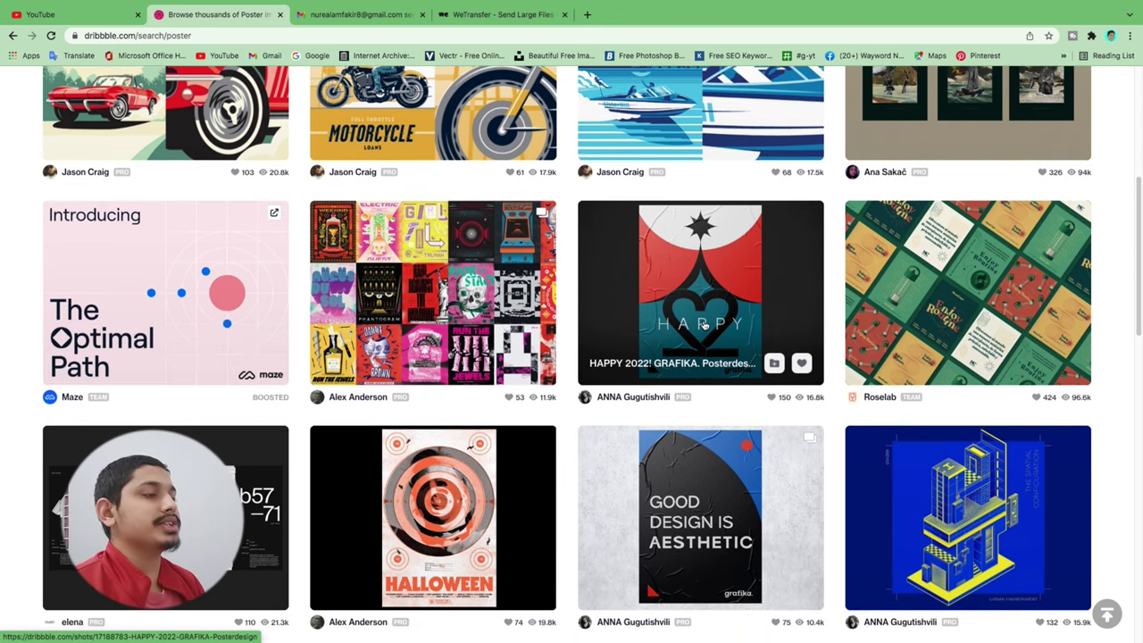
scroll(703, 325, down, 1)
scroll(703, 324, down, 3)
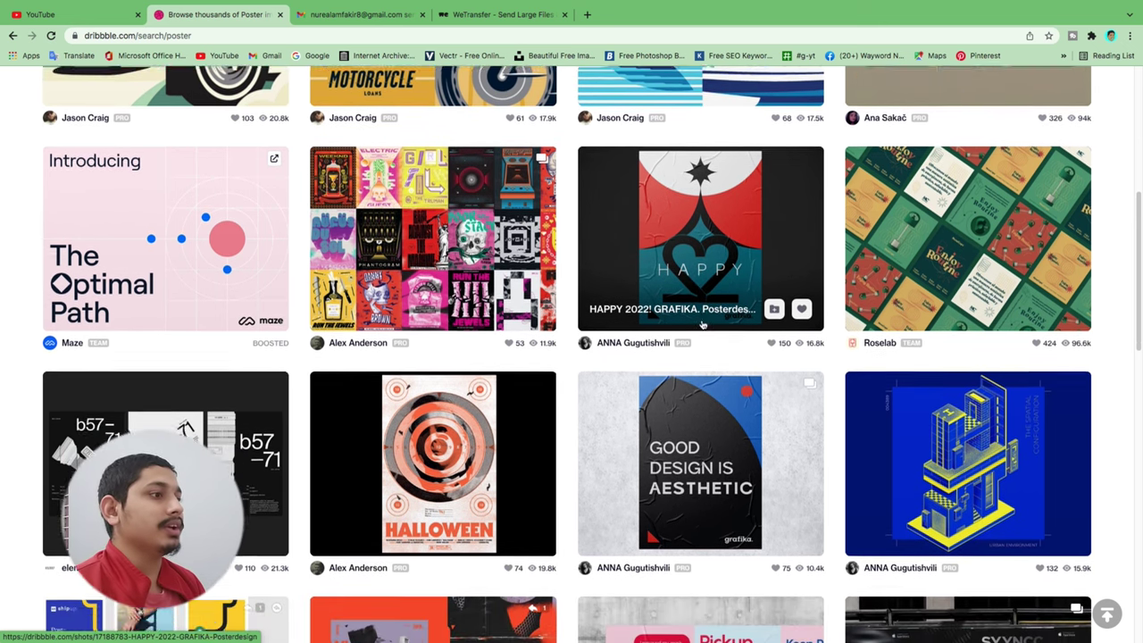
scroll(703, 325, down, 2)
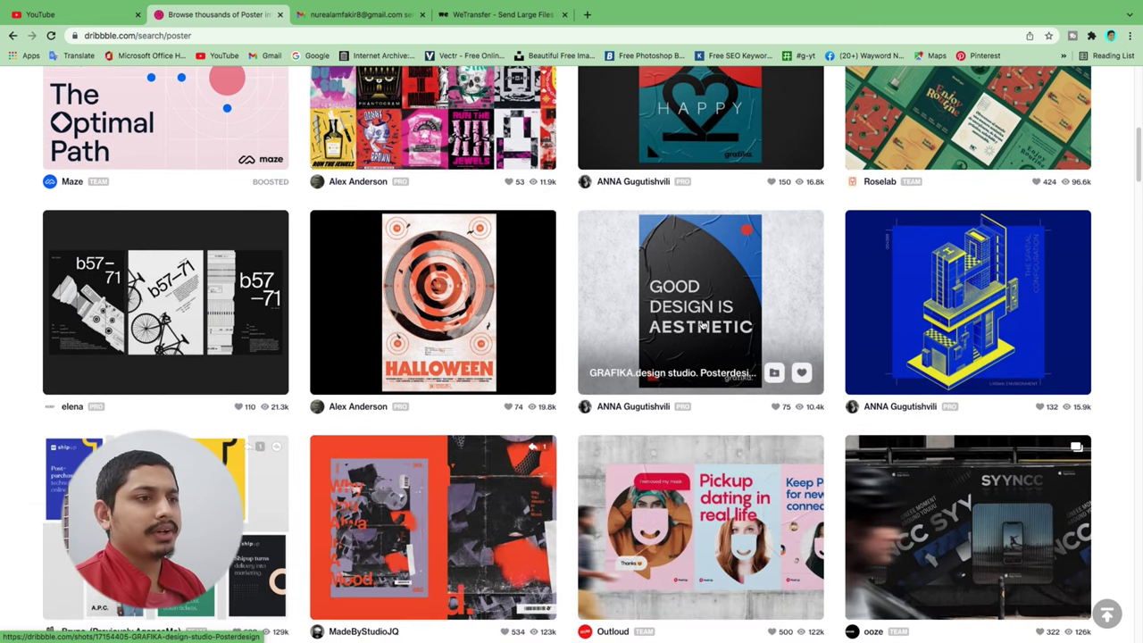
scroll(703, 324, down, 1)
scroll(703, 324, down, 1)
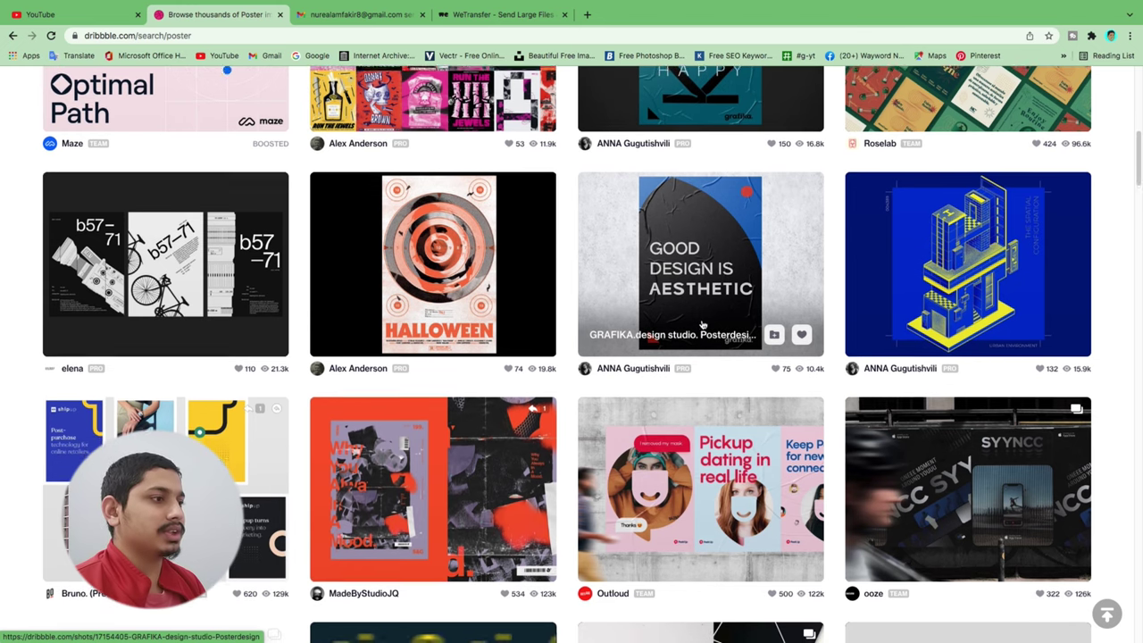
scroll(703, 324, down, 2)
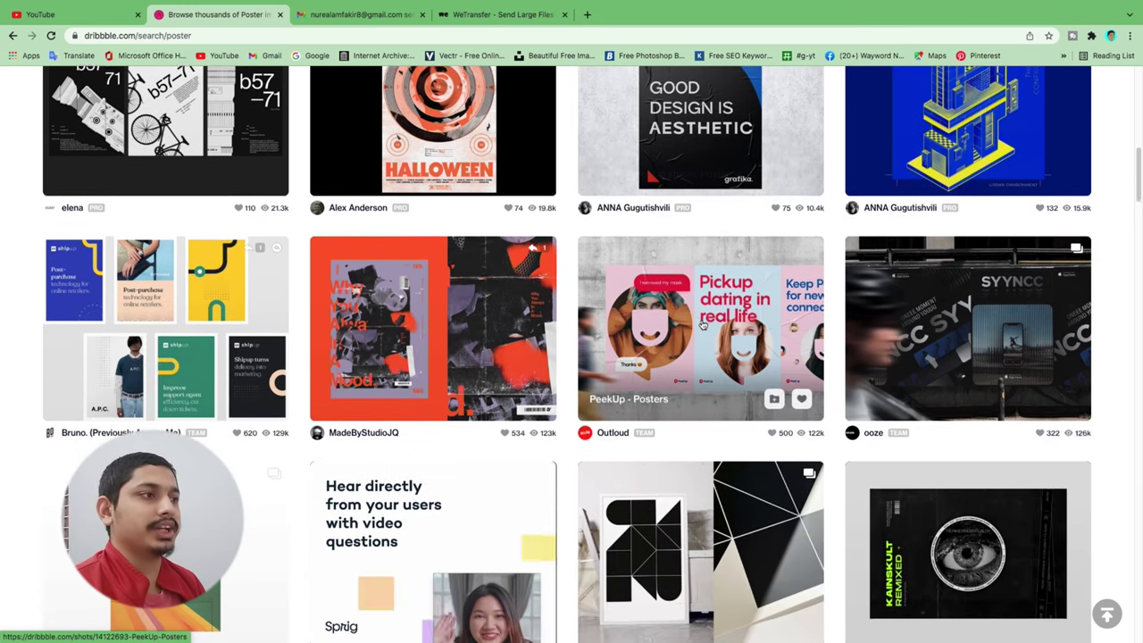
scroll(703, 324, down, 2)
scroll(703, 324, down, 1)
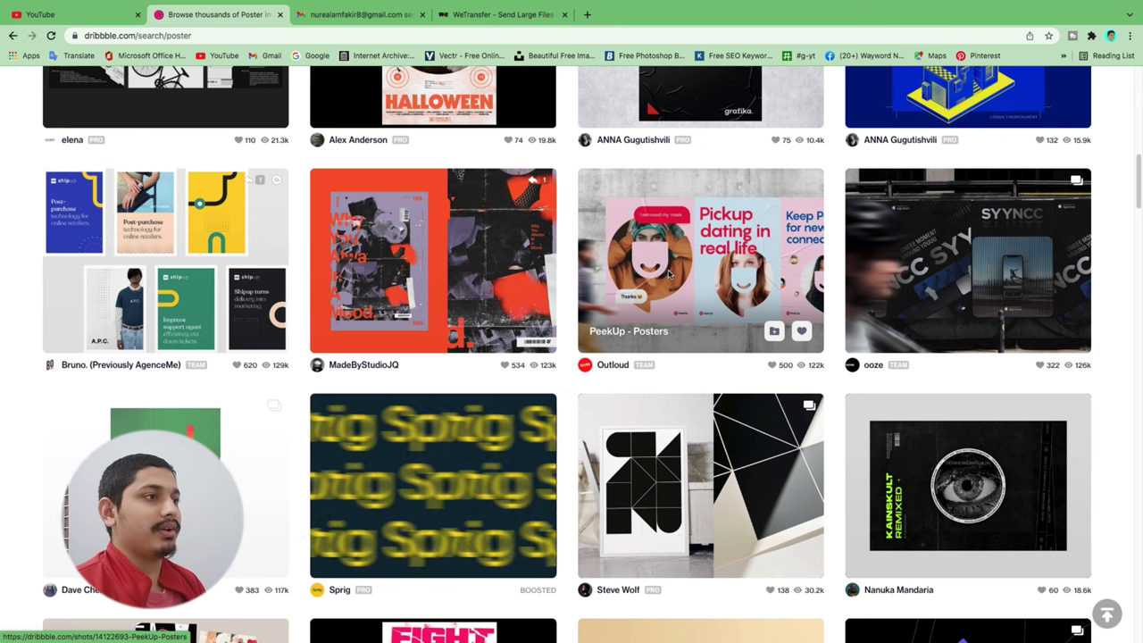
scroll(670, 275, down, 1)
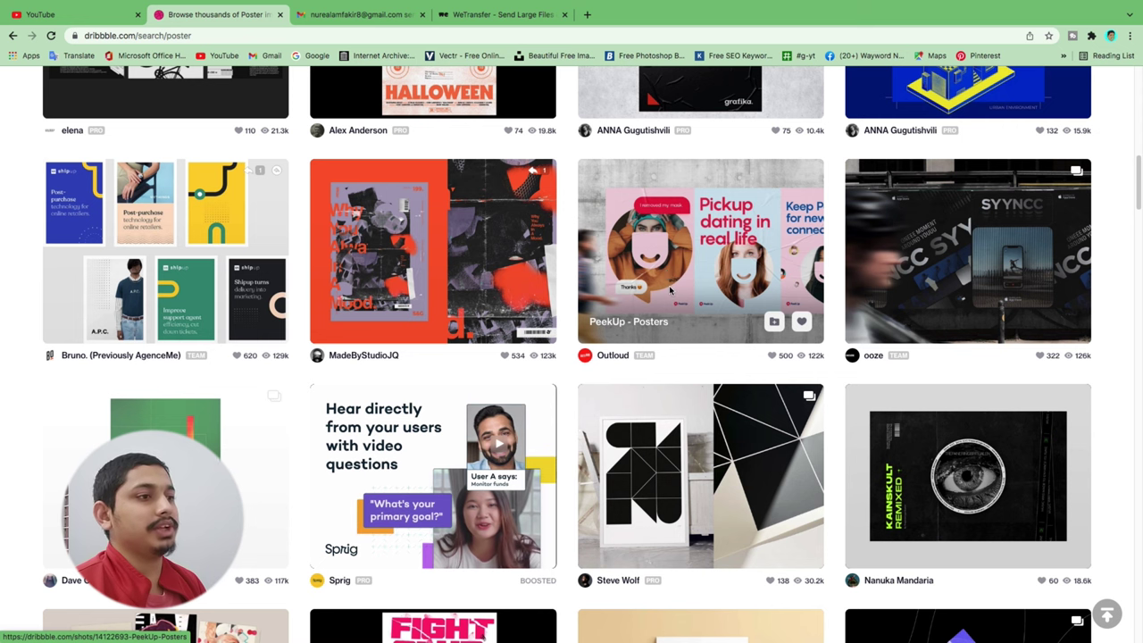
scroll(672, 288, down, 3)
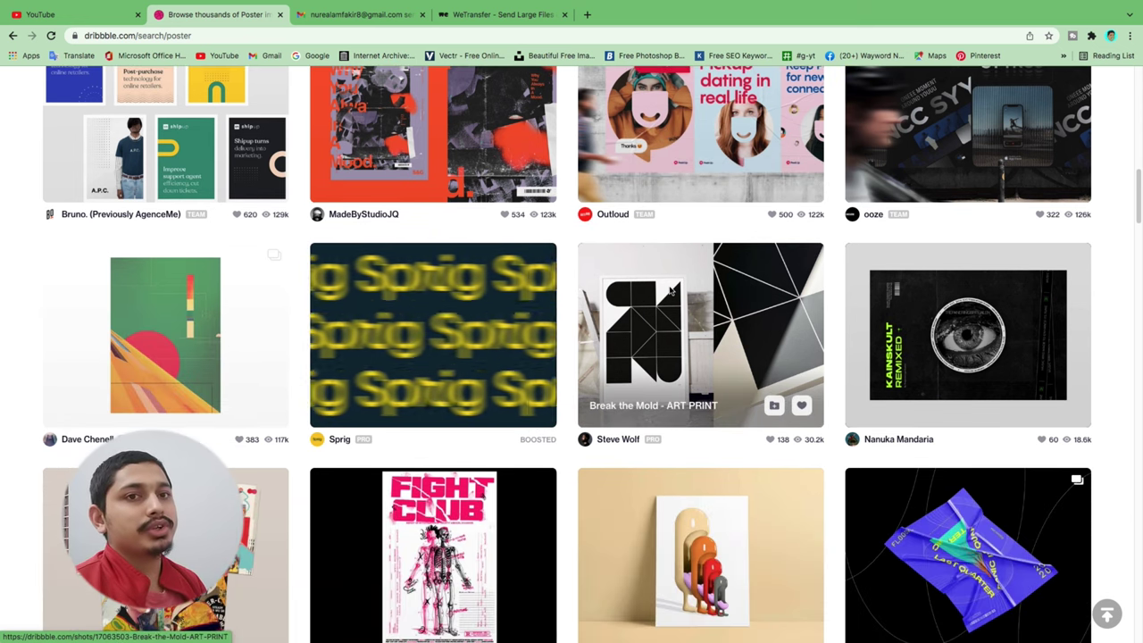
scroll(672, 289, down, 1)
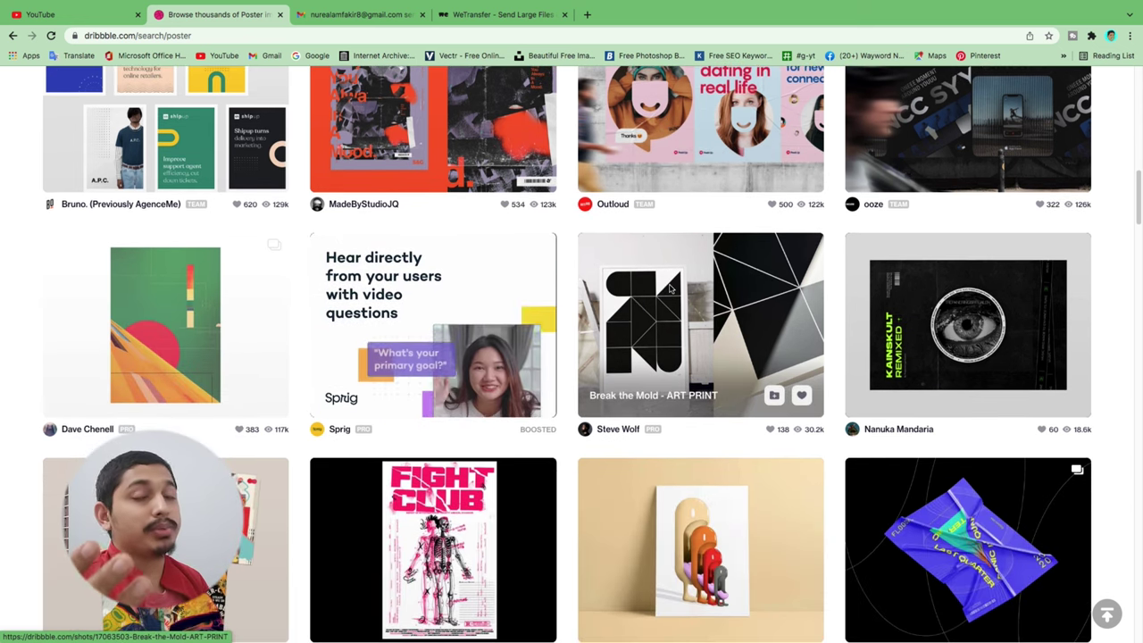